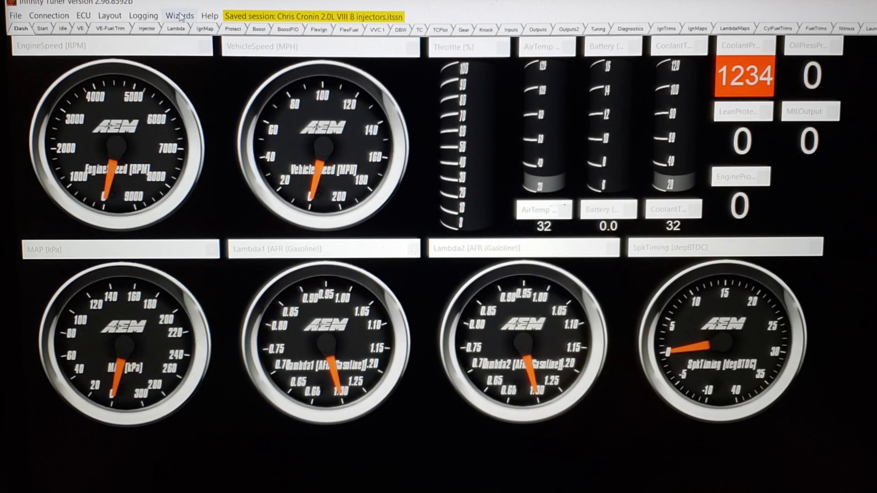
Step: Launch the Setup Wizard from the Wizards menu, showing the engine settings page
left_click(181, 18)
left_click(289, 32)
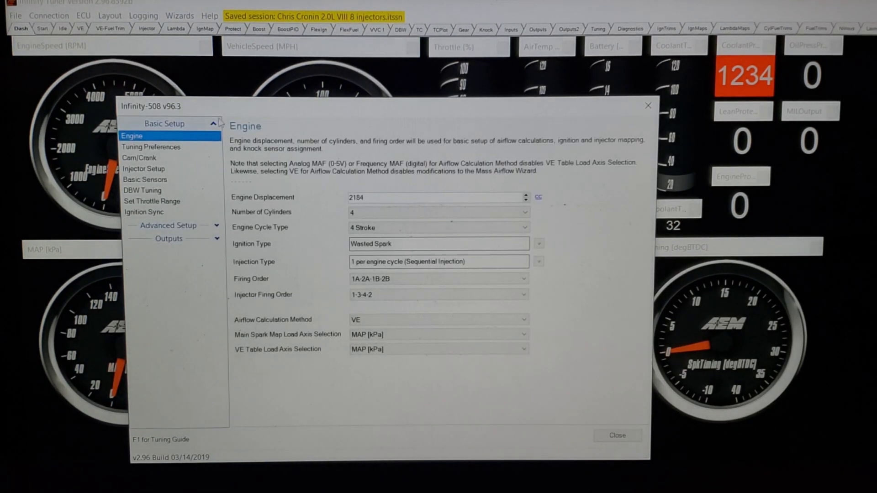
Step: On the Ignition Sync page, lock ignition timing at 0.0 degrees BTDC
left_click(158, 214)
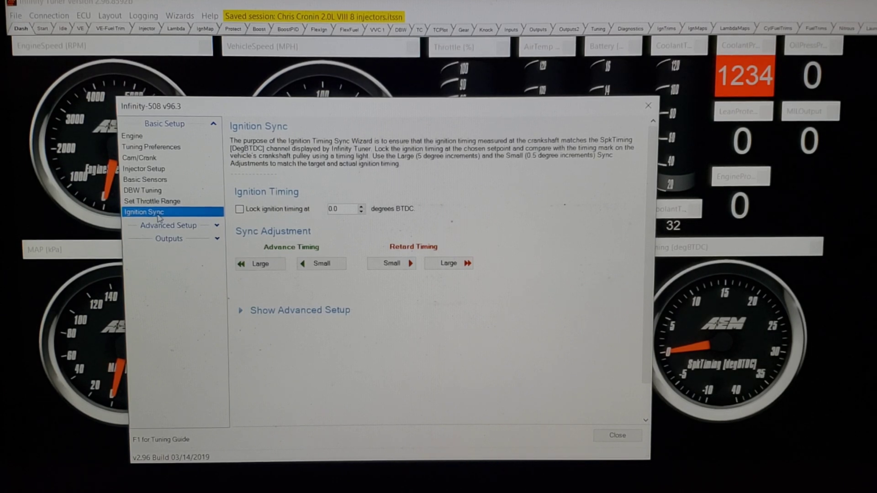
left_click(240, 210)
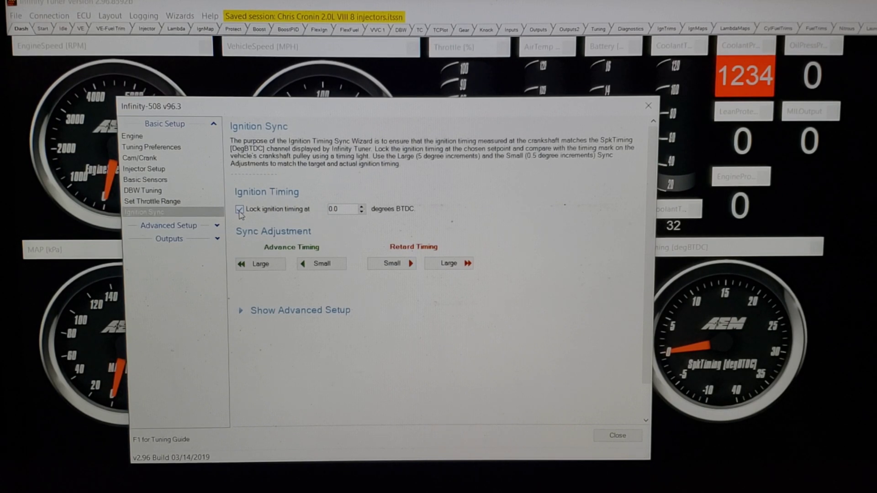
Step: Expand Show Advanced Setup to reveal the advanced ignition sync settings
left_click(243, 316)
left_click(250, 314)
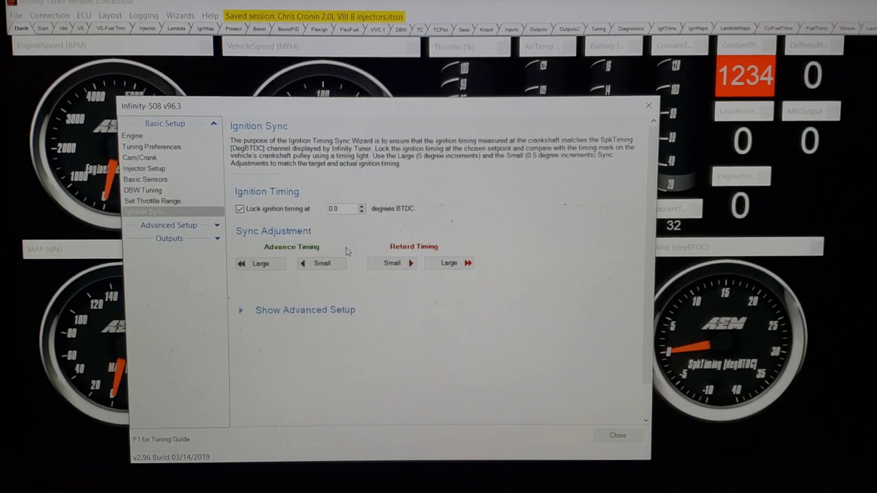
left_click(327, 312)
Step: Try the half-degree and five-degree advance/retard buttons, then release the timing lock
left_click(321, 264)
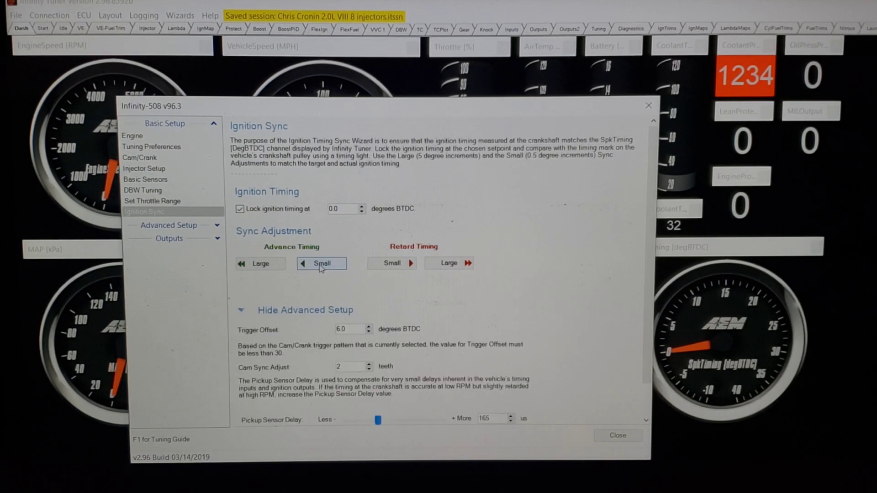
left_click(391, 263)
left_click(250, 264)
left_click(455, 269)
left_click(239, 210)
Step: Exit the wizard and tuner with Alt+F4, declining to save the layout
key("alt+F4")
key("alt+F4")
left_click(539, 301)
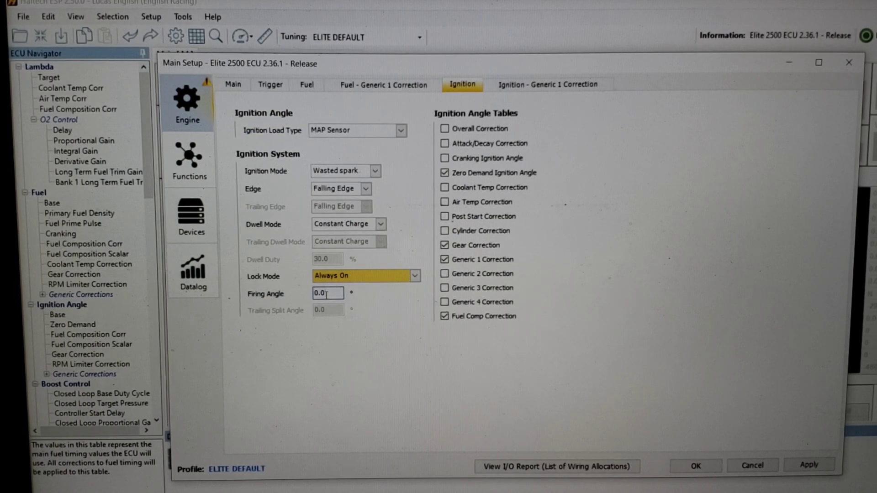
Step: On the Trigger page, apply the trigger settings with a 431.0 TDC Offset Angle
left_click(274, 88)
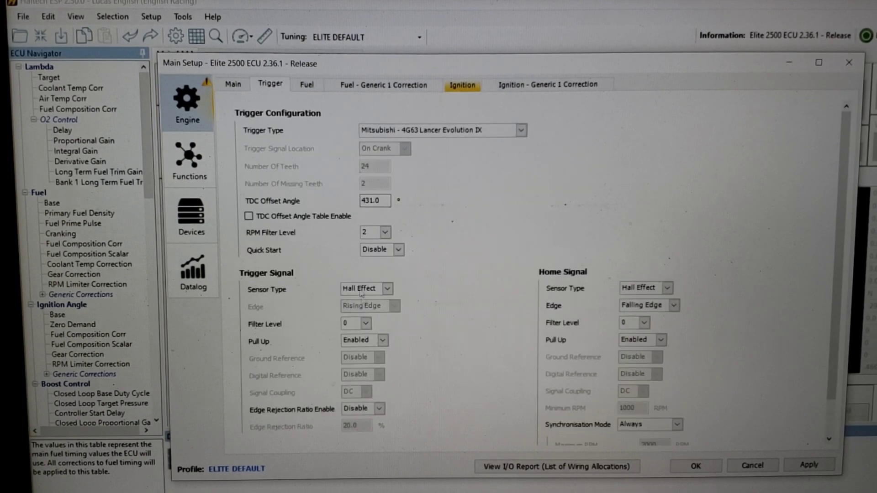
double_click(381, 202)
left_click(385, 205)
left_click(802, 465)
left_click(378, 199)
double_click(385, 201)
left_click(808, 465)
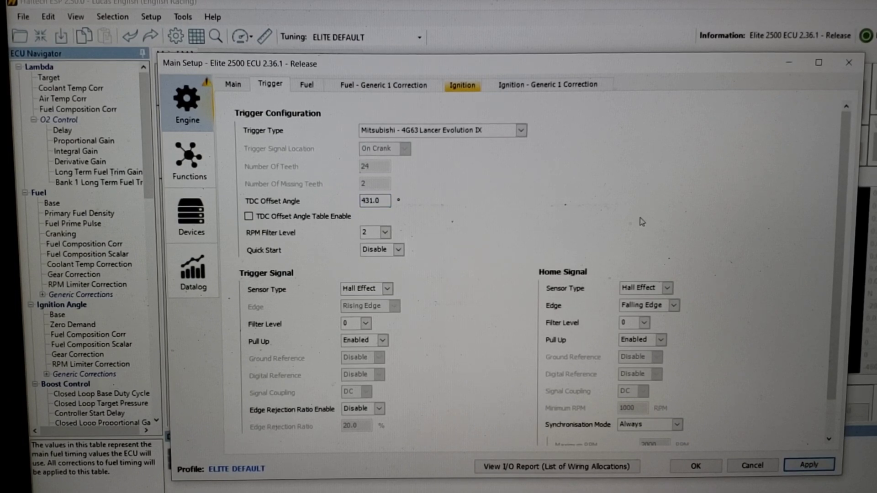
Step: Close Main Setup saving the changes, then launch SManager from the Honda Tuning folder
left_click(765, 470)
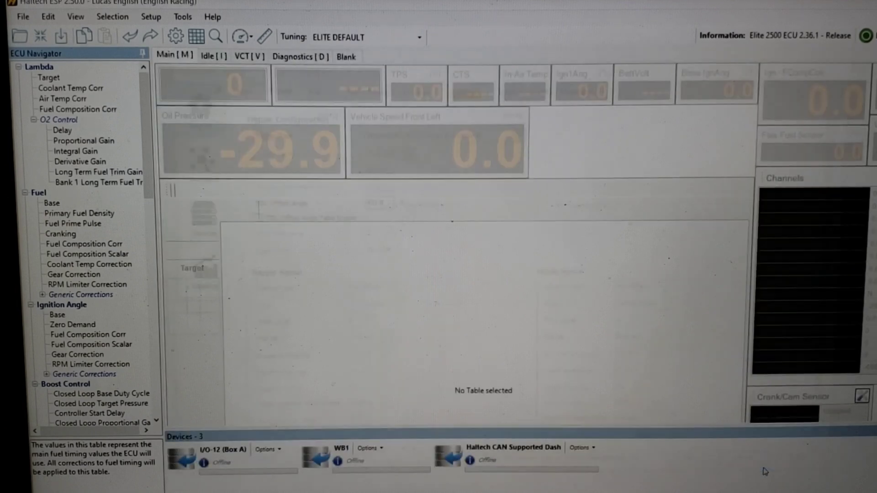
left_click(522, 325)
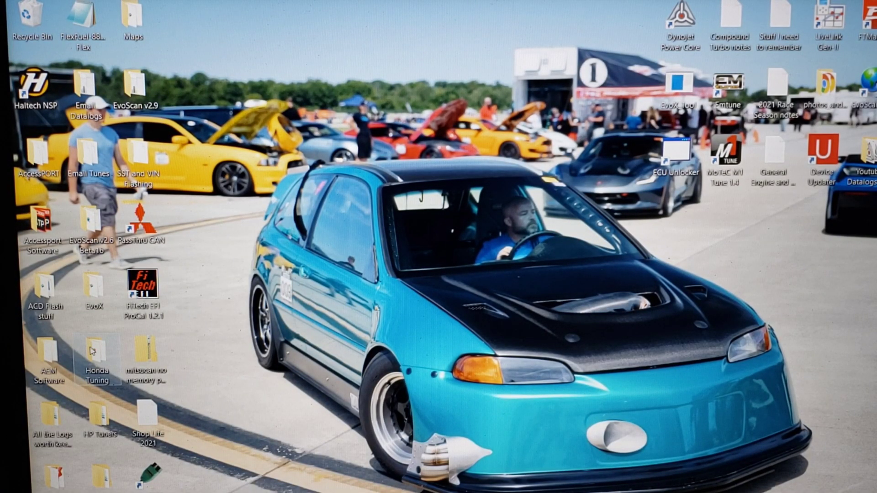
double_click(91, 351)
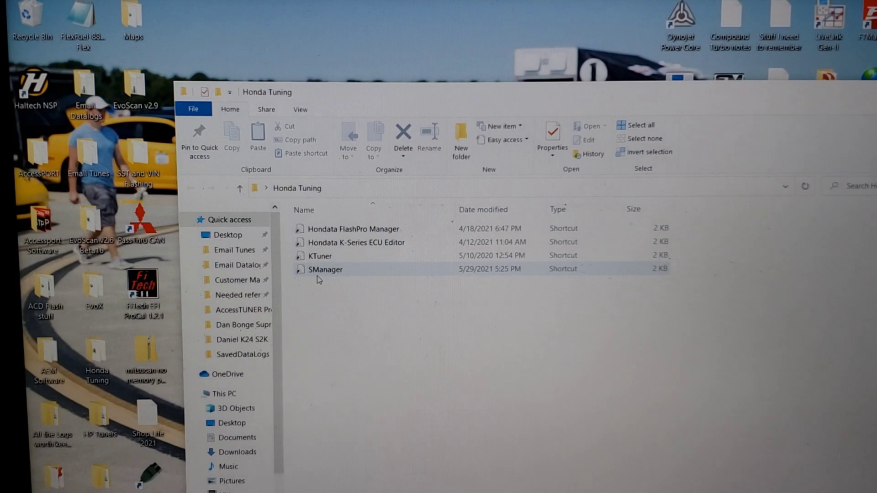
double_click(319, 272)
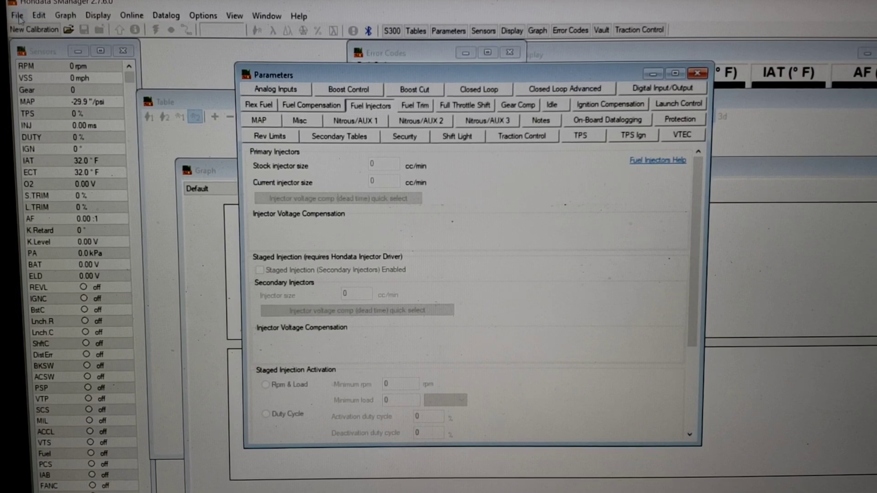
Step: Load the third recent E85 calibration after the most recent file fails to open
left_click(18, 15)
left_click(188, 64)
left_click(594, 299)
left_click(17, 15)
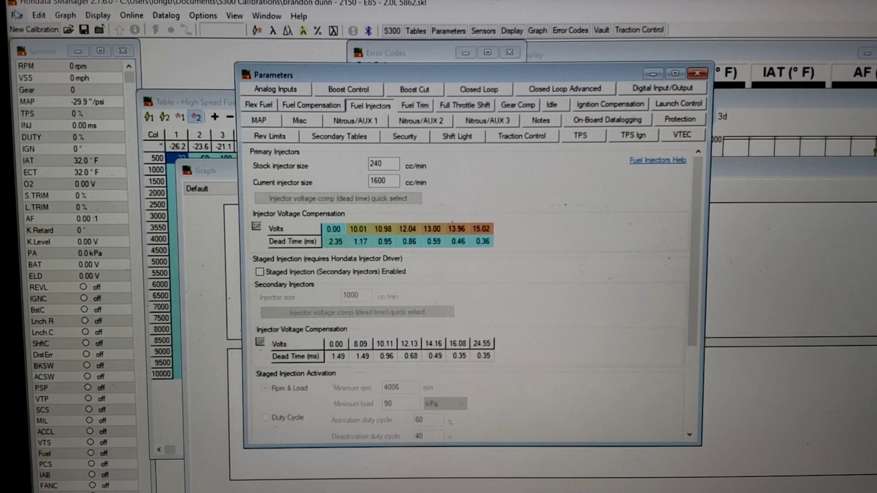
left_click(16, 15)
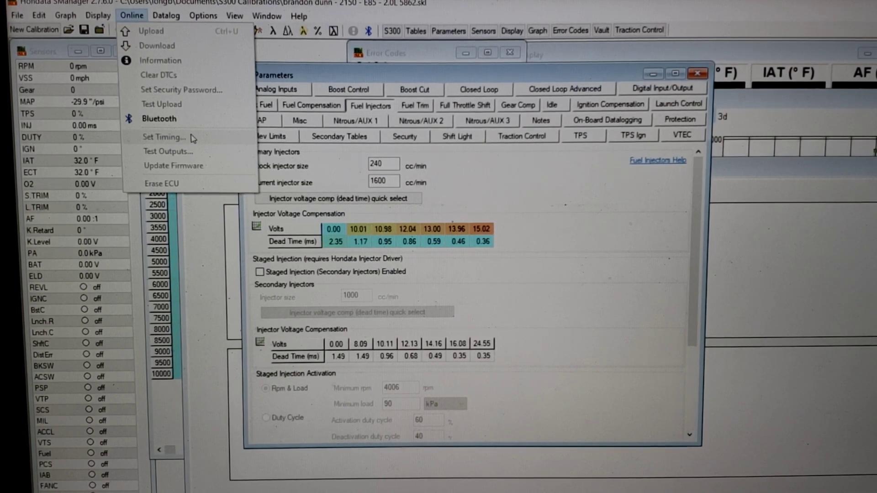
Step: Dismiss the Online menu and close the Honda Tuning folder window
left_click(723, 7)
key("alt+F4")
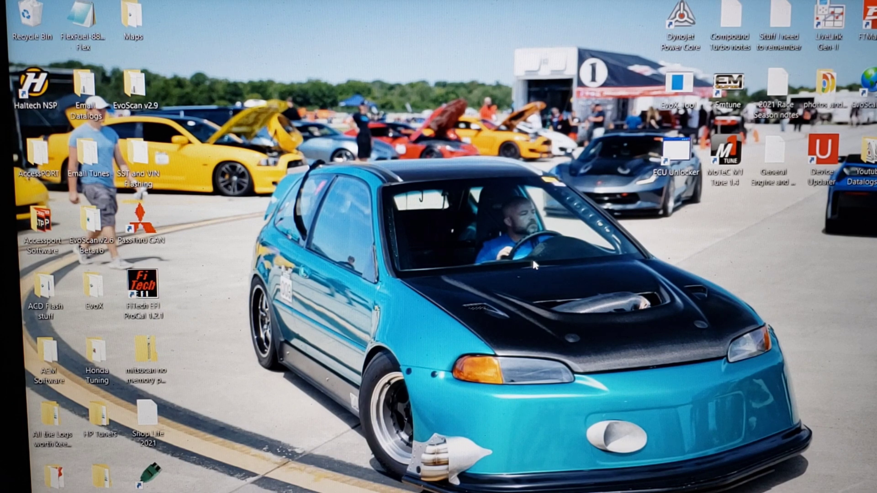